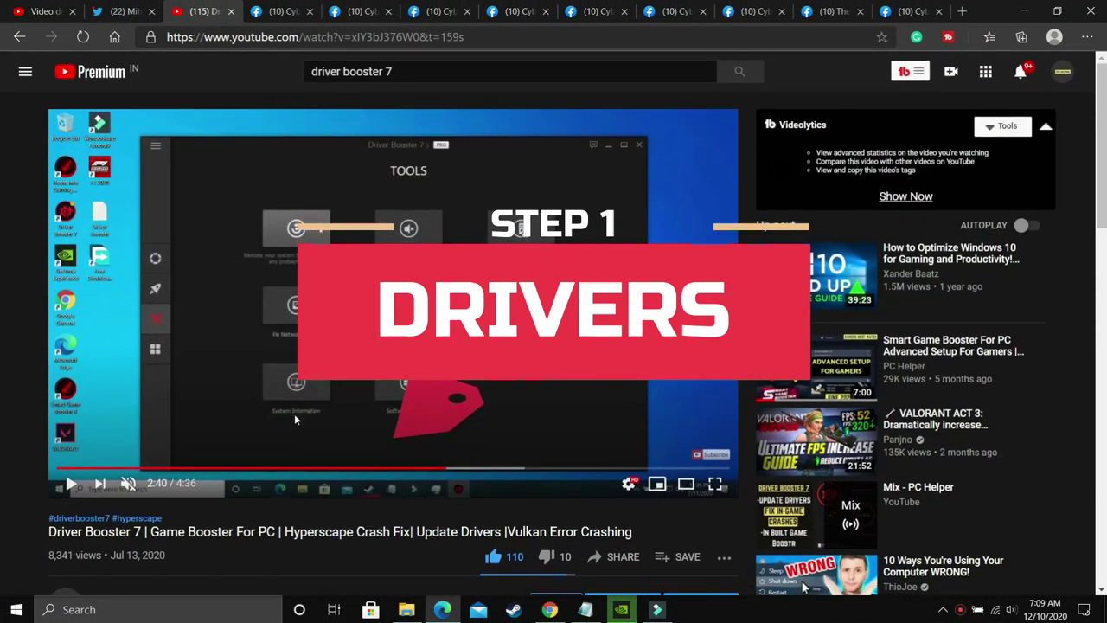
Step: Skim the Driver Booster 7 tutorial video to about 3:38 and examine its overview of the driver repair tools
scroll(294, 419, down, 1)
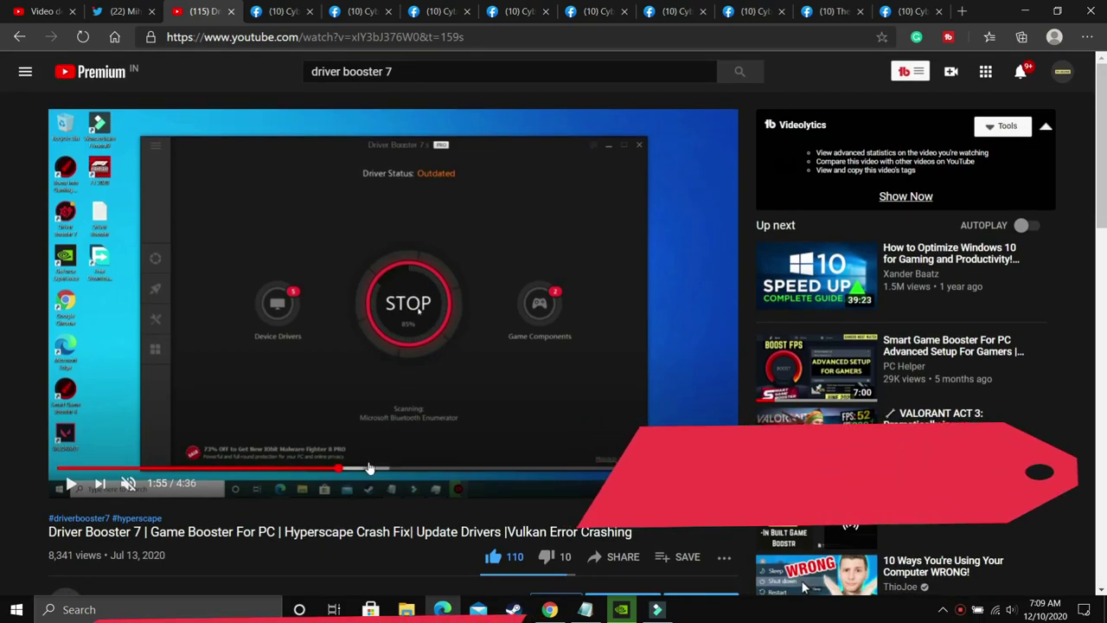
drag(354, 471, 522, 469)
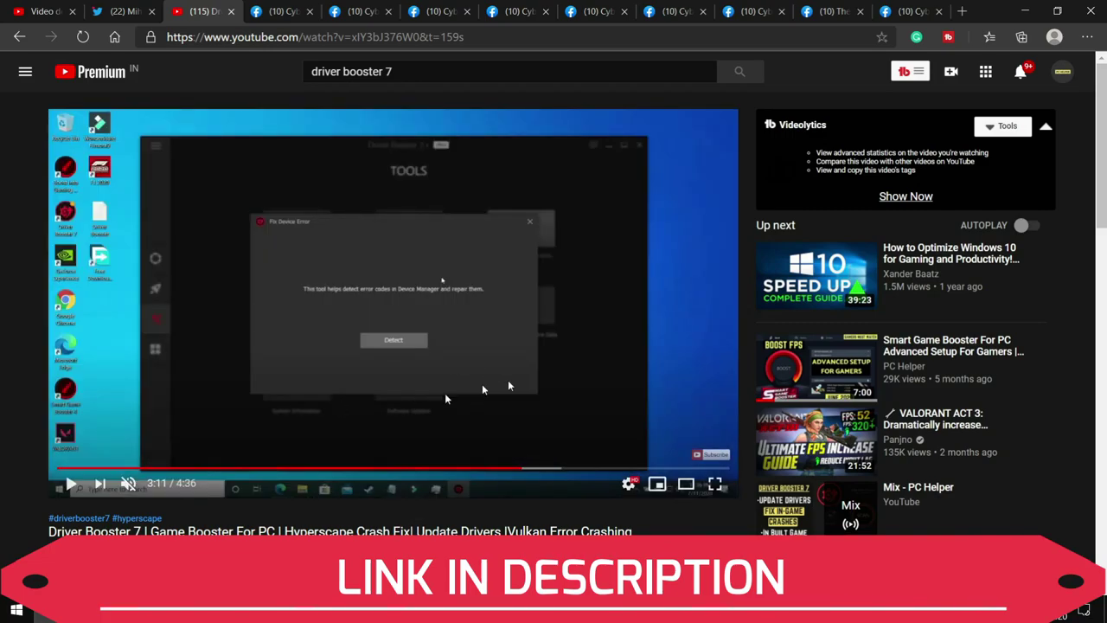
click(557, 468)
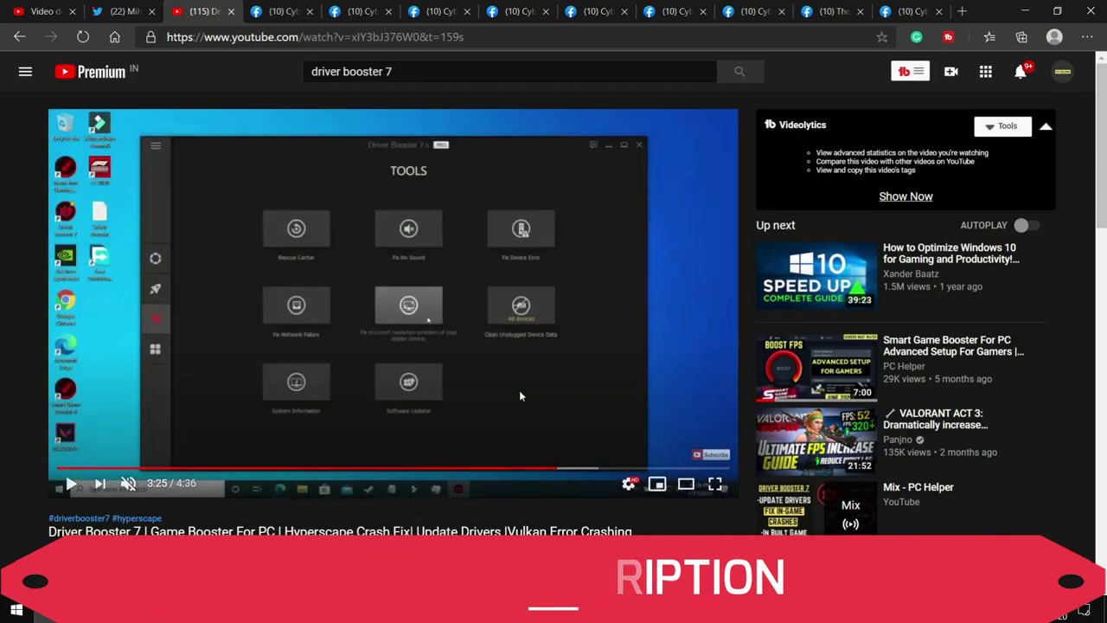
click(587, 471)
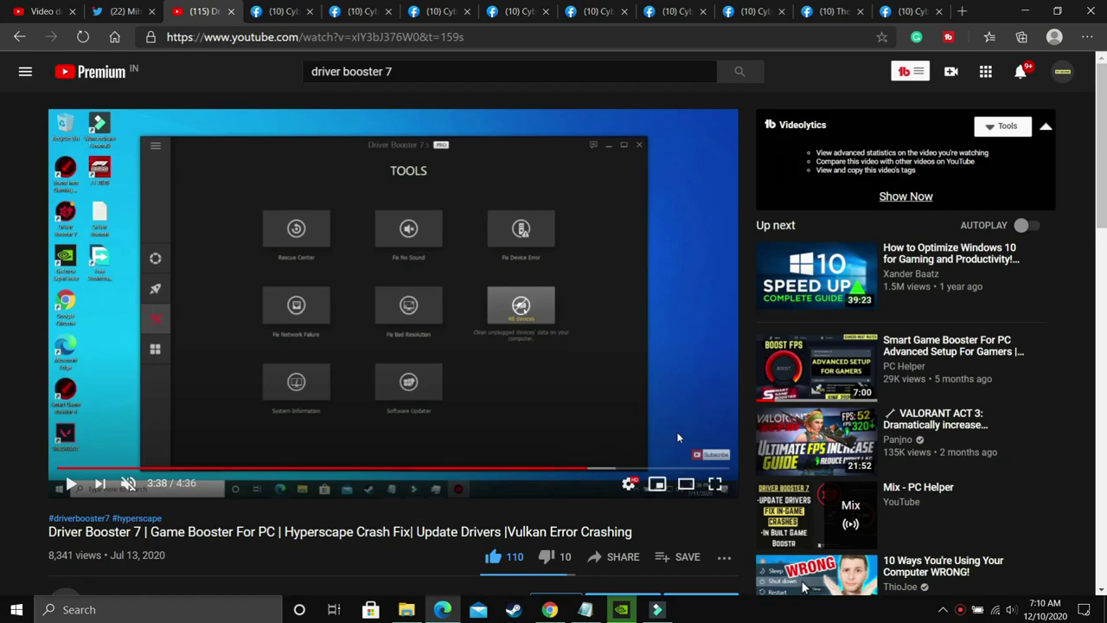
scroll(449, 376, down, 2)
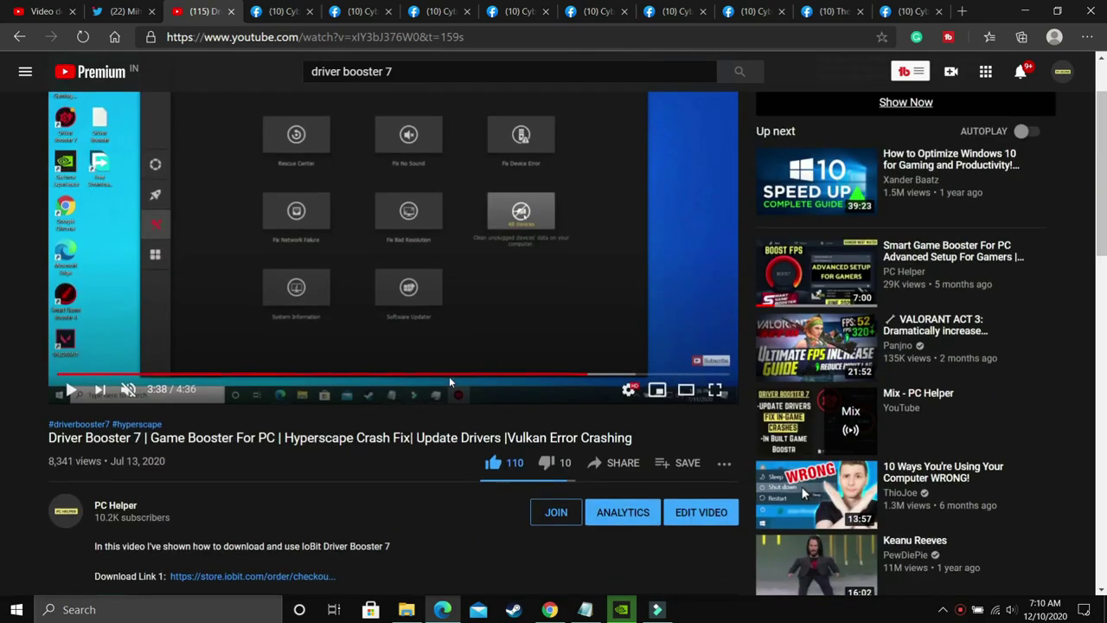
scroll(449, 376, up, 2)
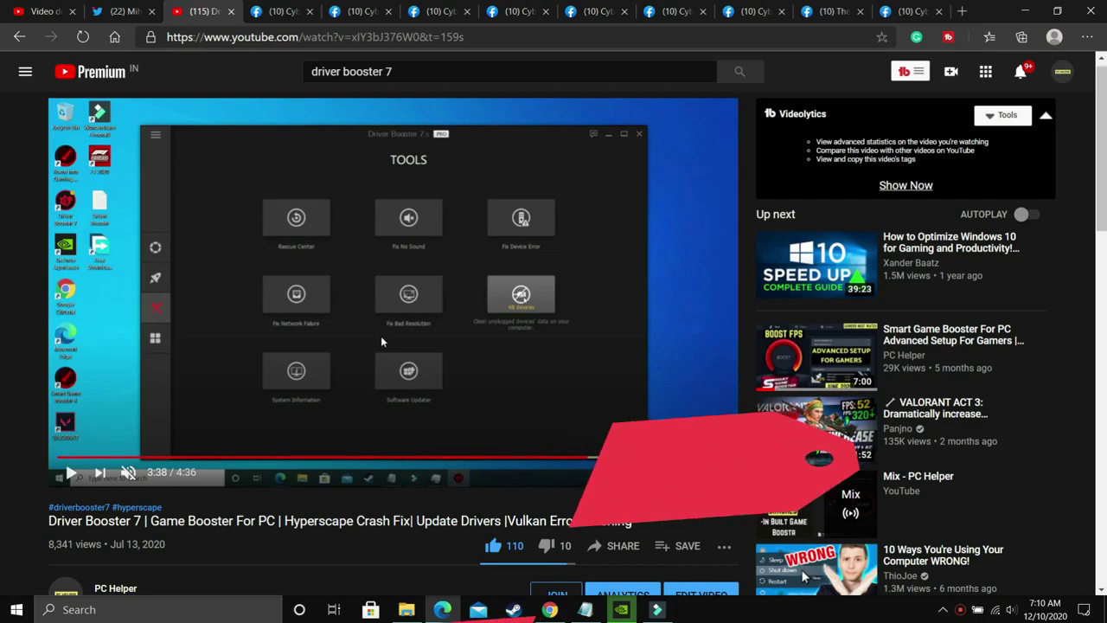
key(XF86AudioLowerVolume)
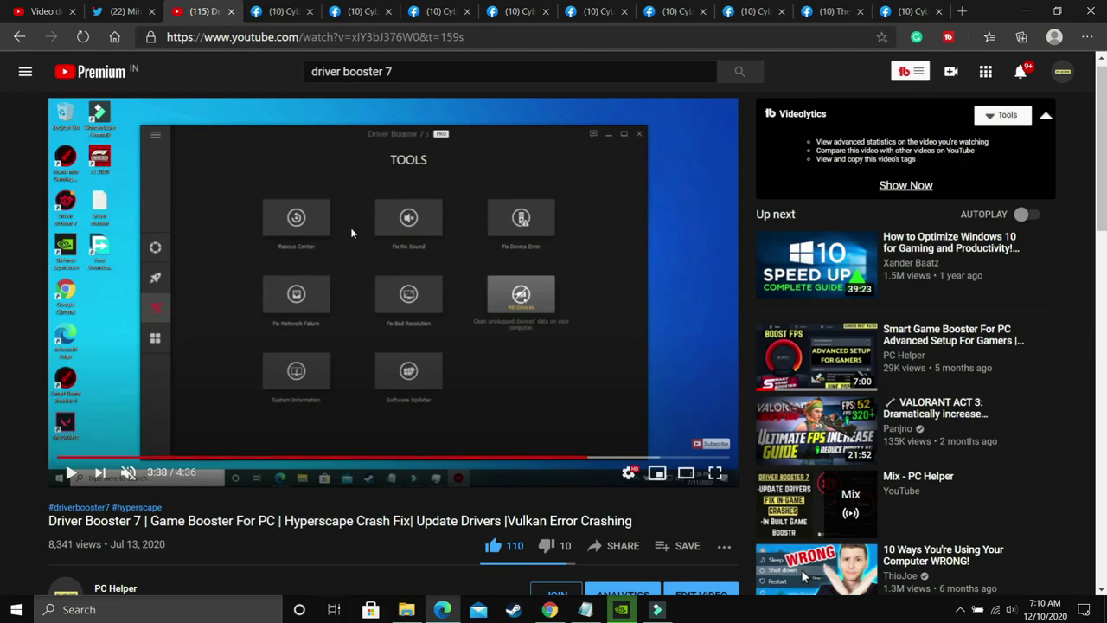
scroll(351, 232, up, 5)
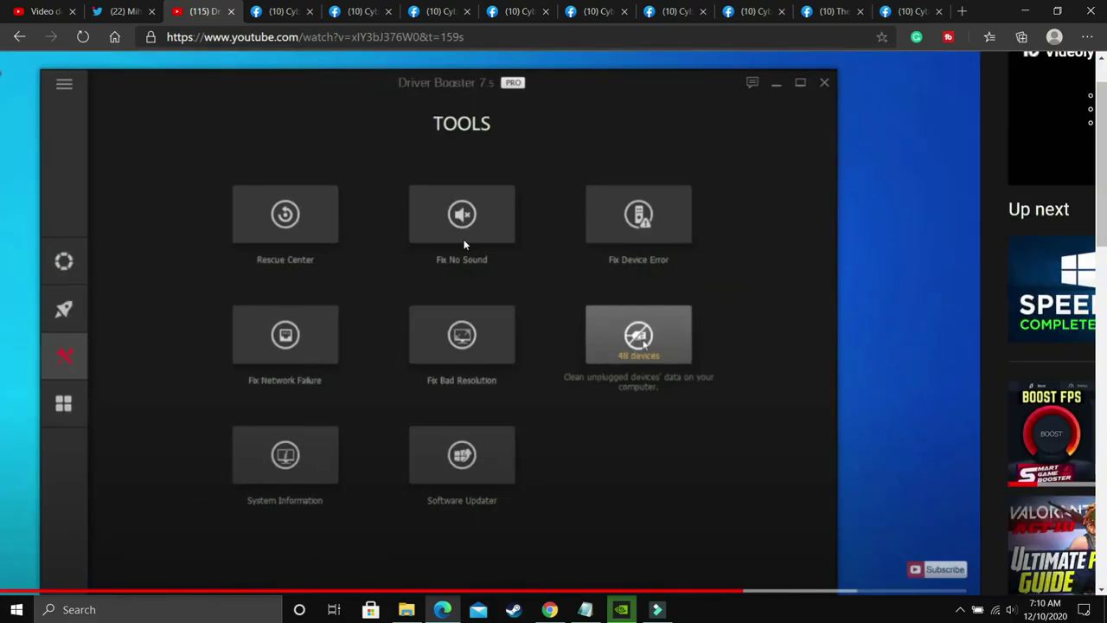
scroll(464, 245, down, 2)
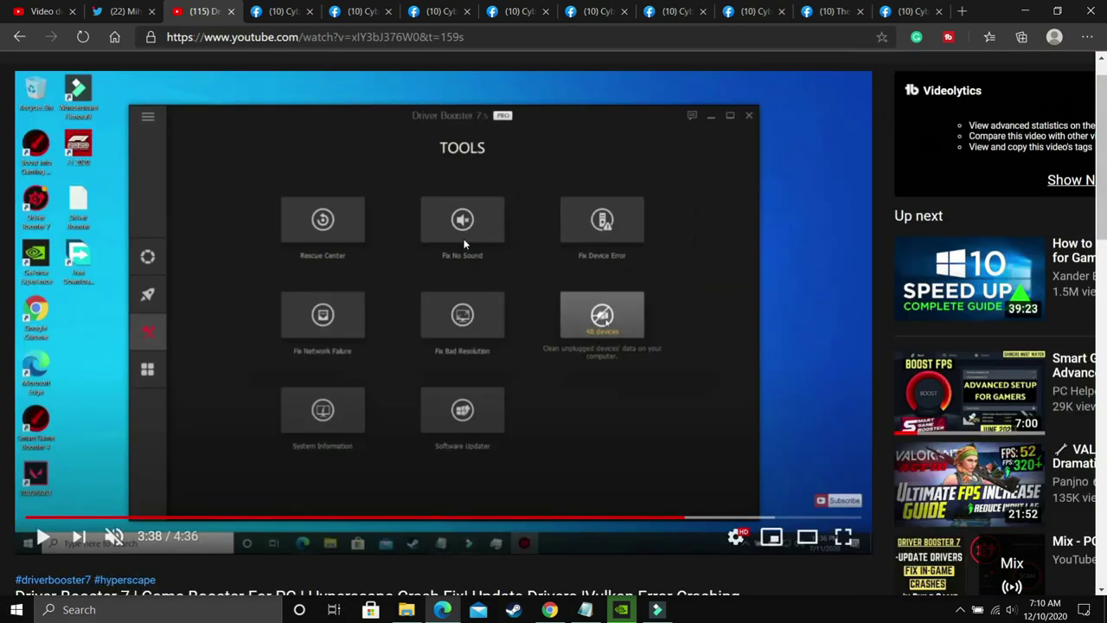
scroll(463, 244, down, 1)
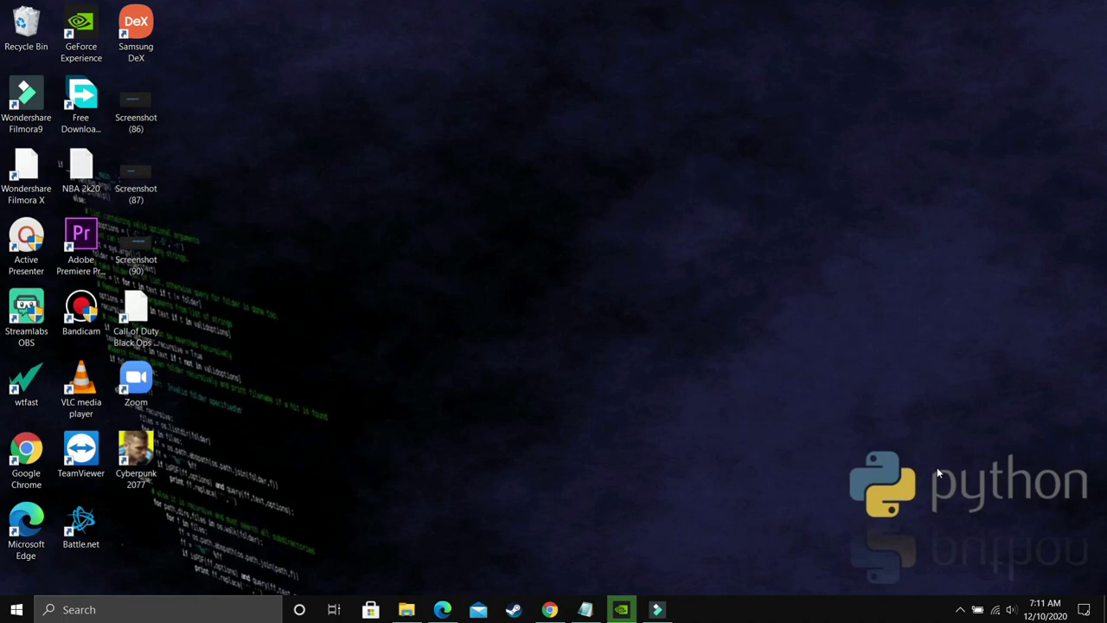
Step: Open the Windows Sound settings and show the list of playback devices
right_click(1013, 613)
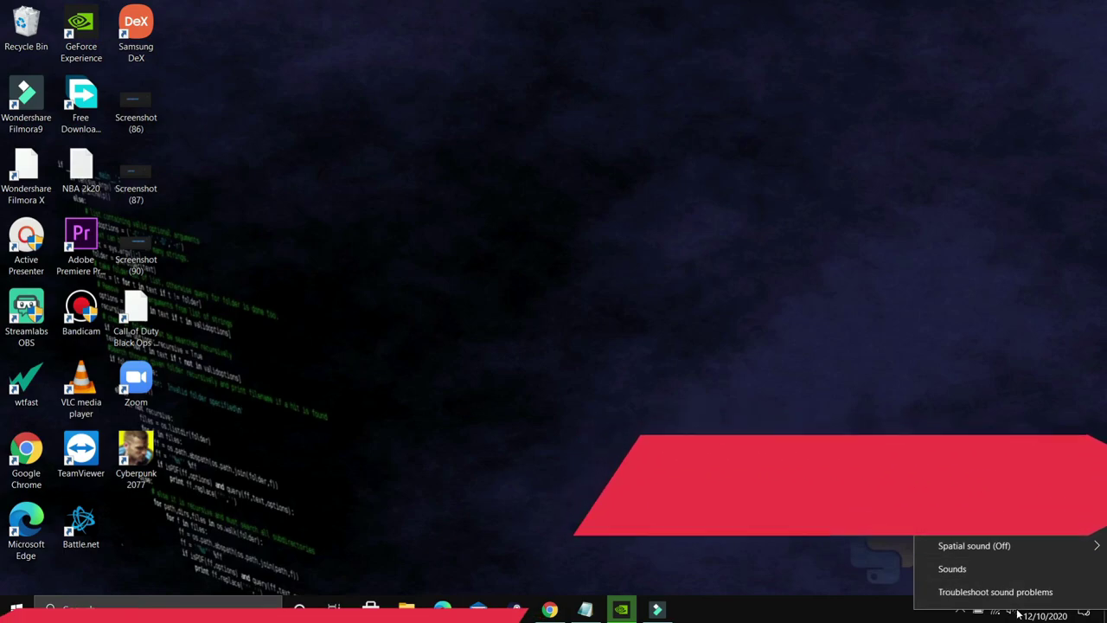
click(937, 525)
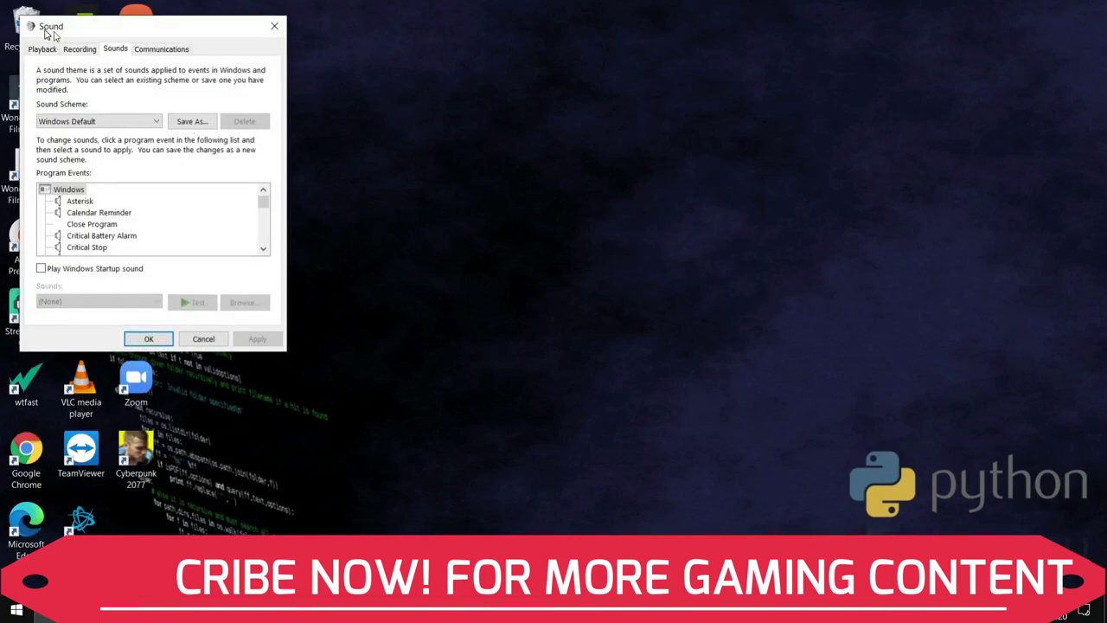
drag(72, 29, 140, 43)
click(117, 65)
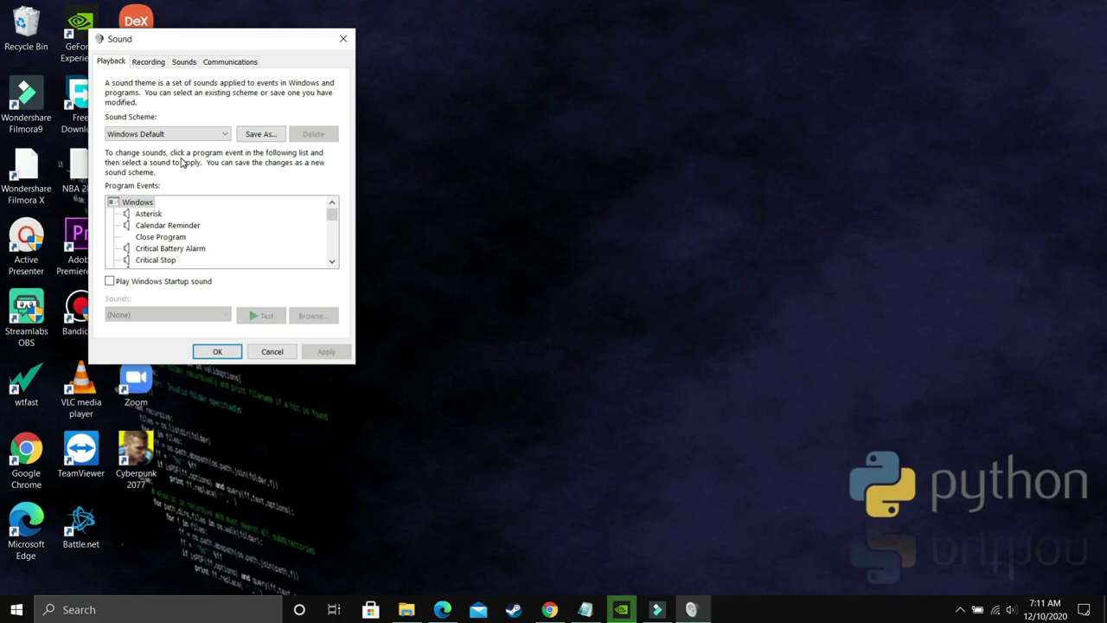
click(121, 64)
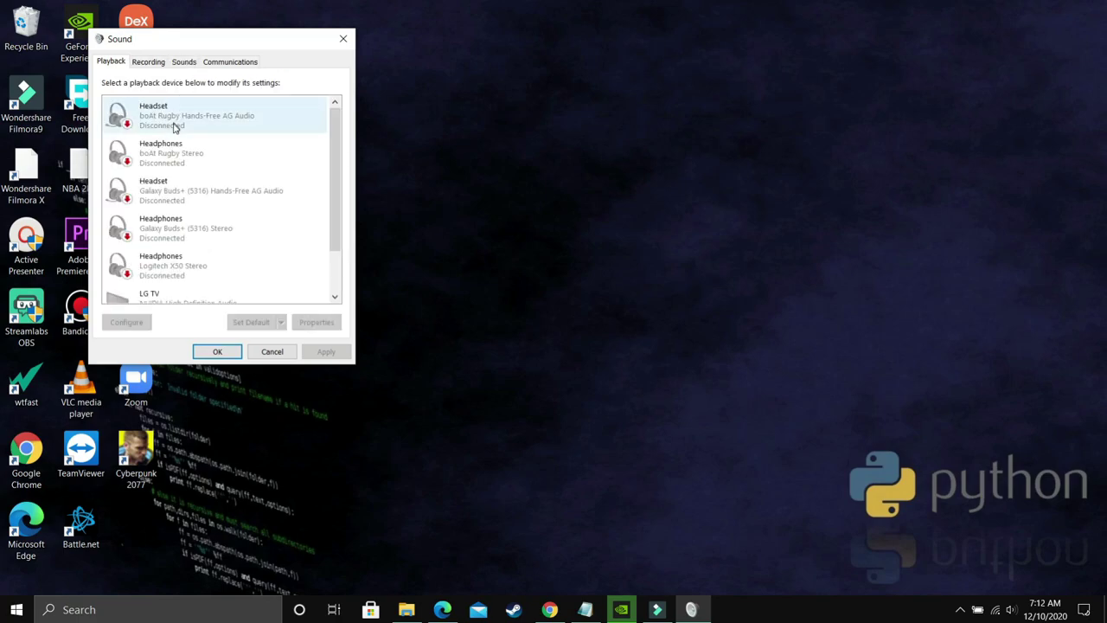
Step: Open the advanced properties of the default Realtek(R) Audio speakers
scroll(176, 174, down, 2)
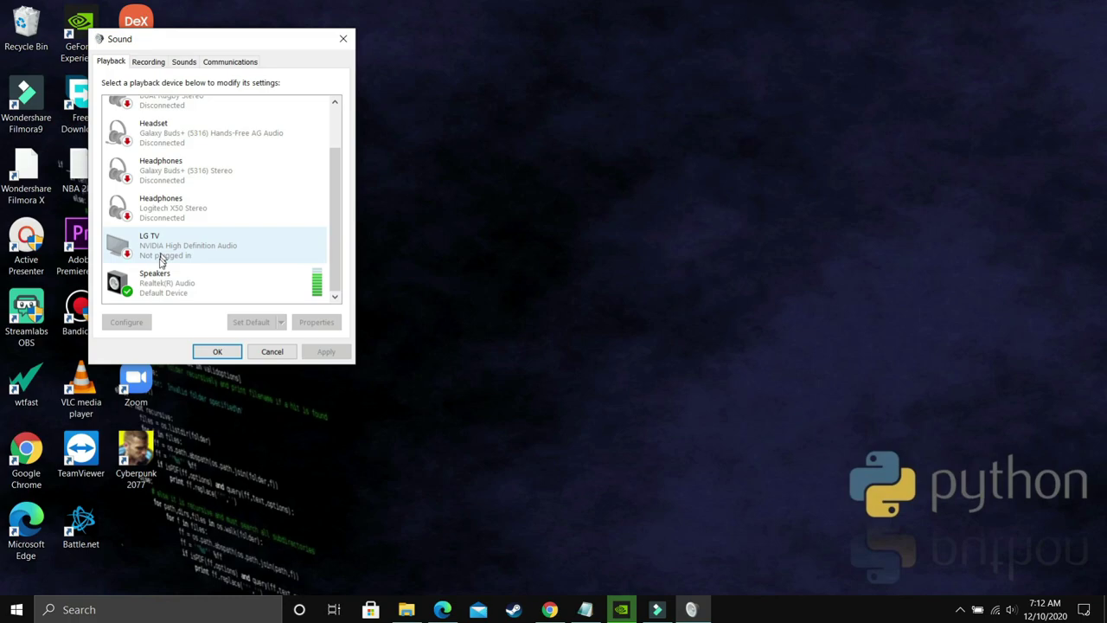
click(155, 276)
double_click(155, 276)
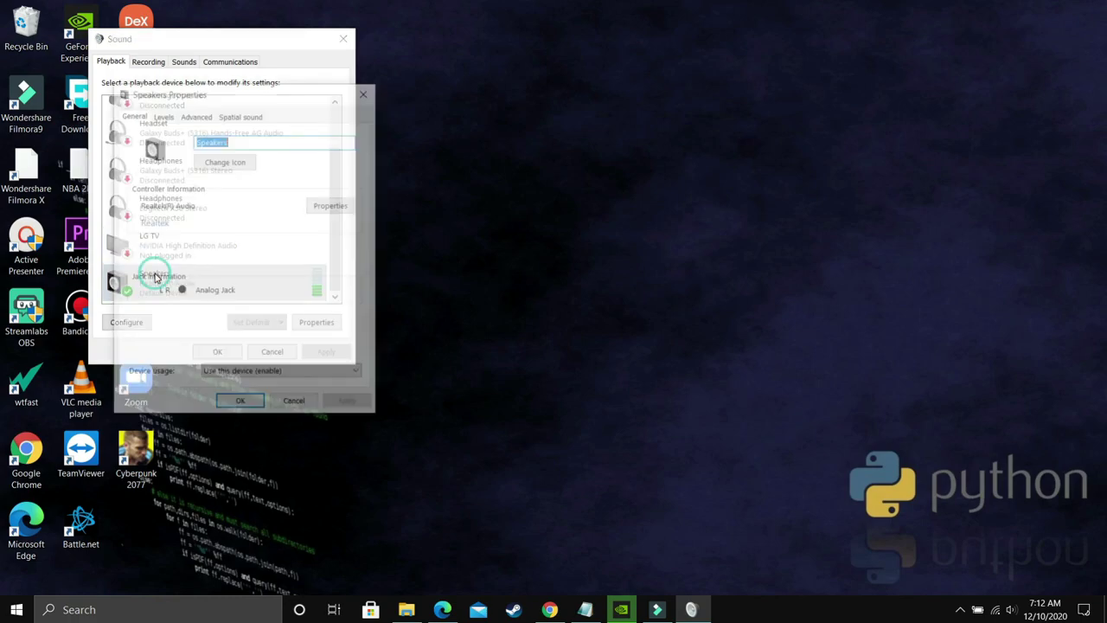
click(196, 116)
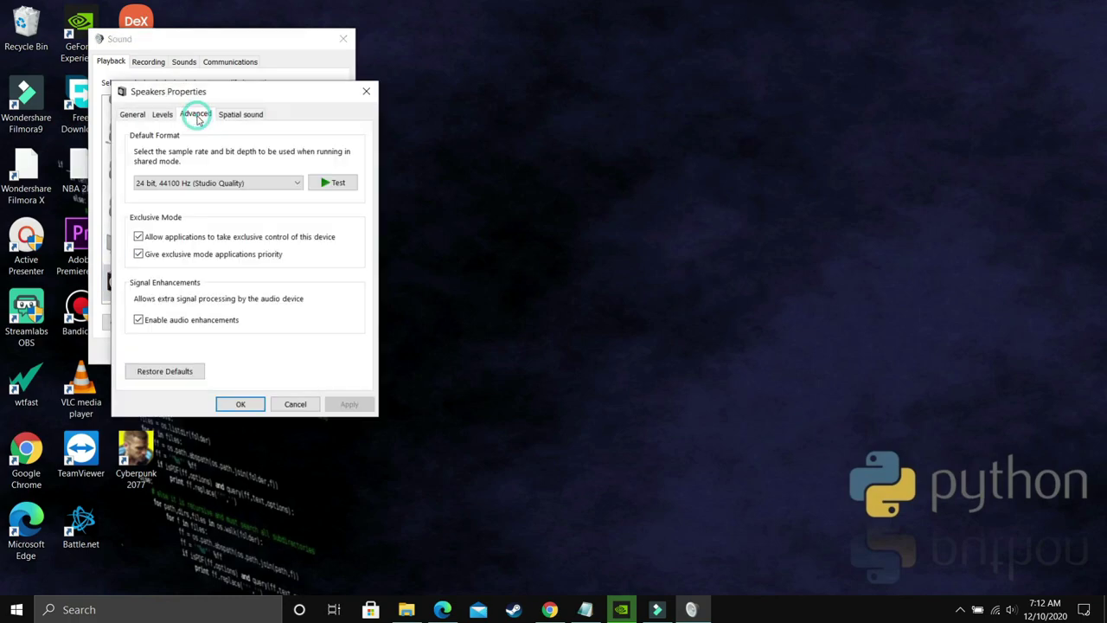
Step: Try to apply 16 bit, 44100 Hz (CD Quality) as the speakers' default format, but decline interrupting the application using the device
click(196, 186)
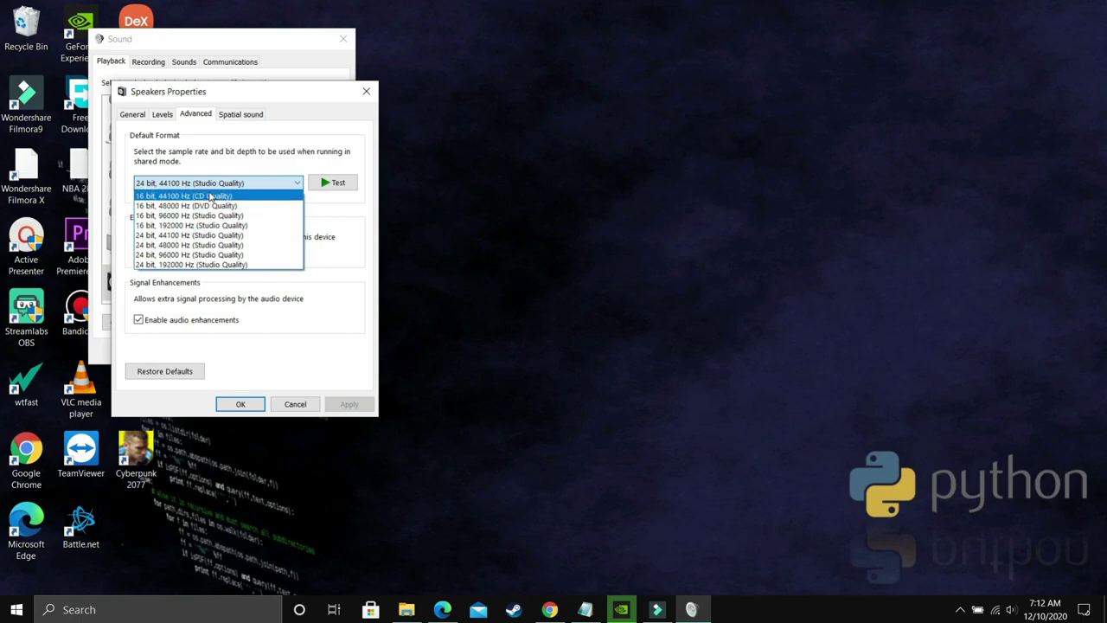
click(211, 198)
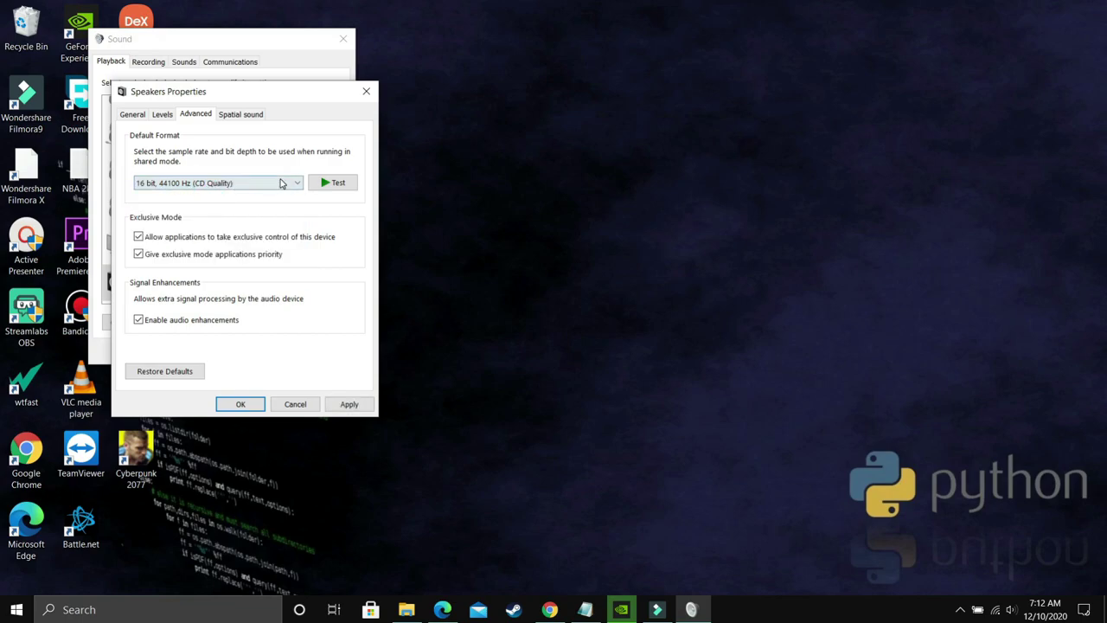
click(350, 405)
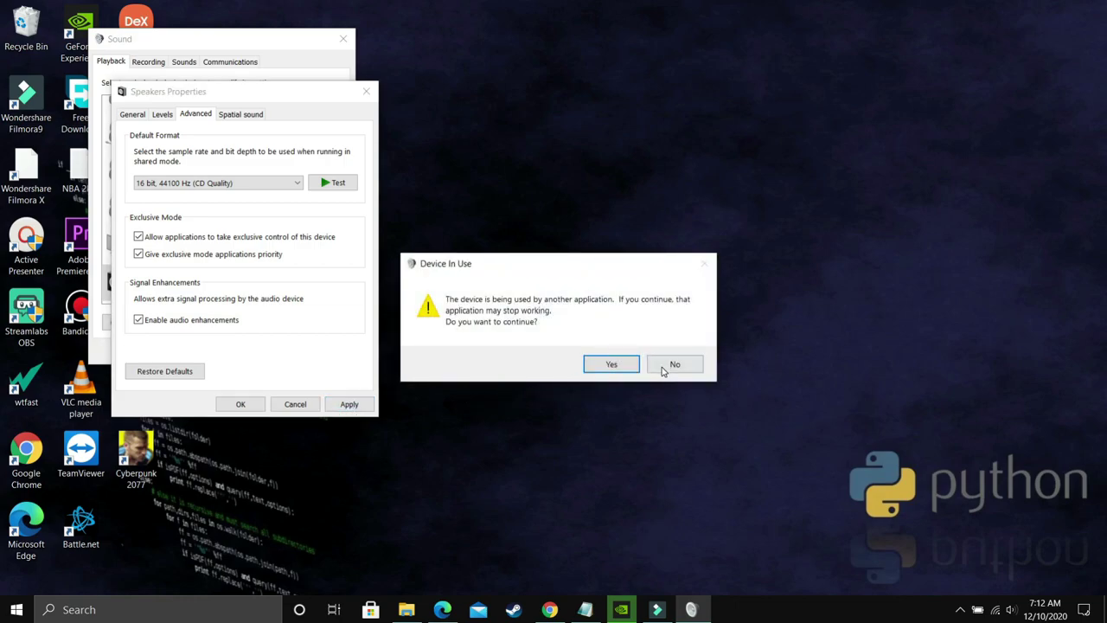
click(666, 364)
Step: Select 16 bit formats of 48000, 96000 and 192000 Hz in turn, ending on 24 bit, 48000 Hz (Studio Quality), without applying them
click(221, 180)
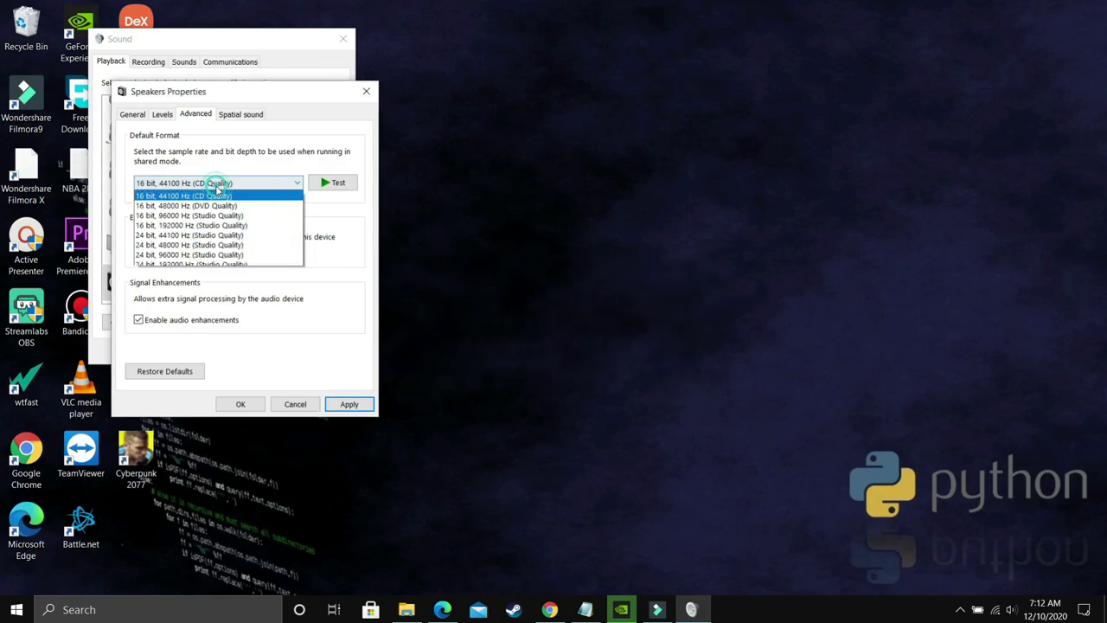
click(177, 207)
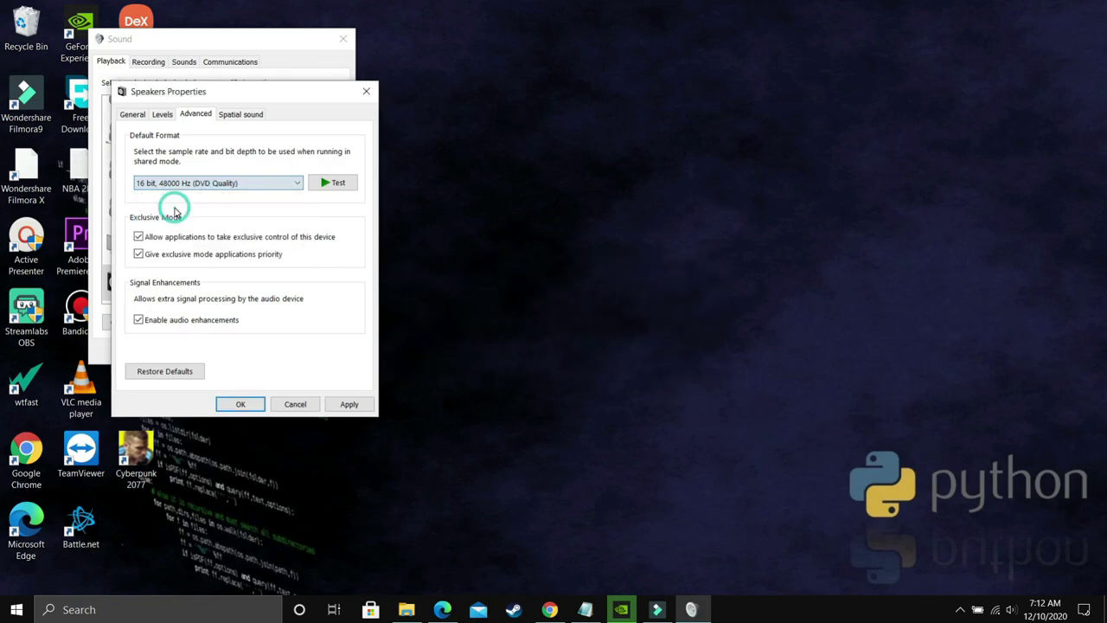
click(195, 184)
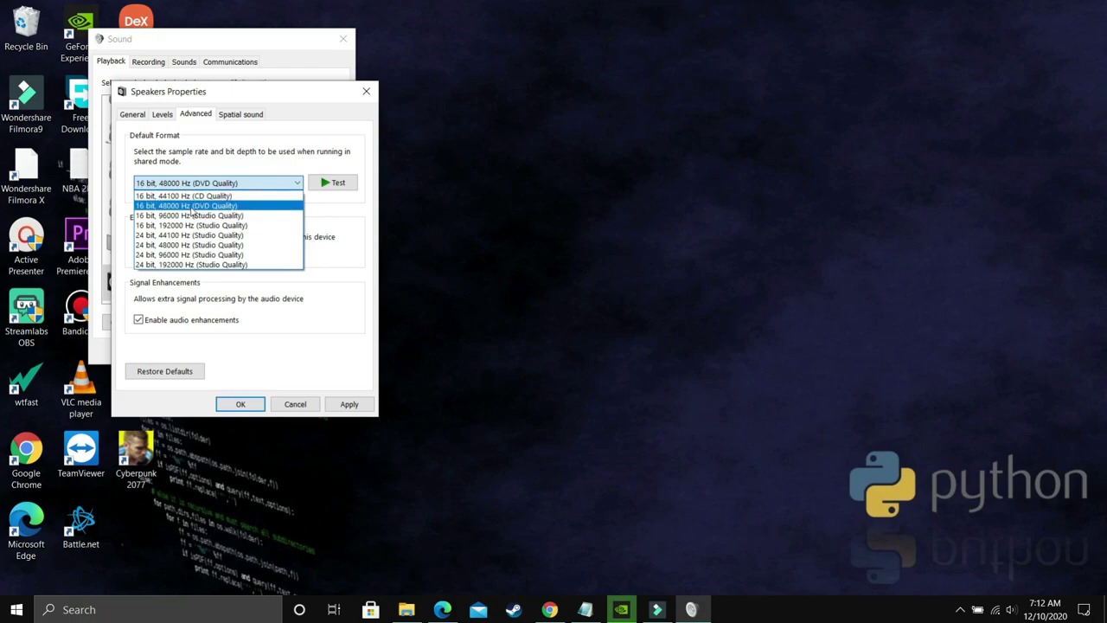
click(188, 215)
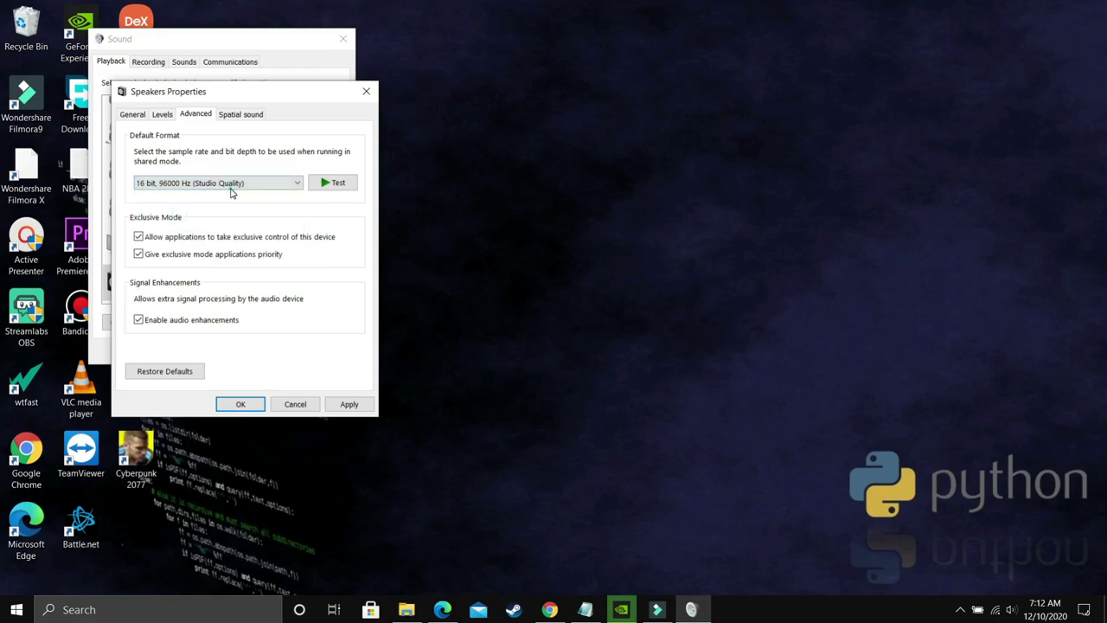
click(230, 185)
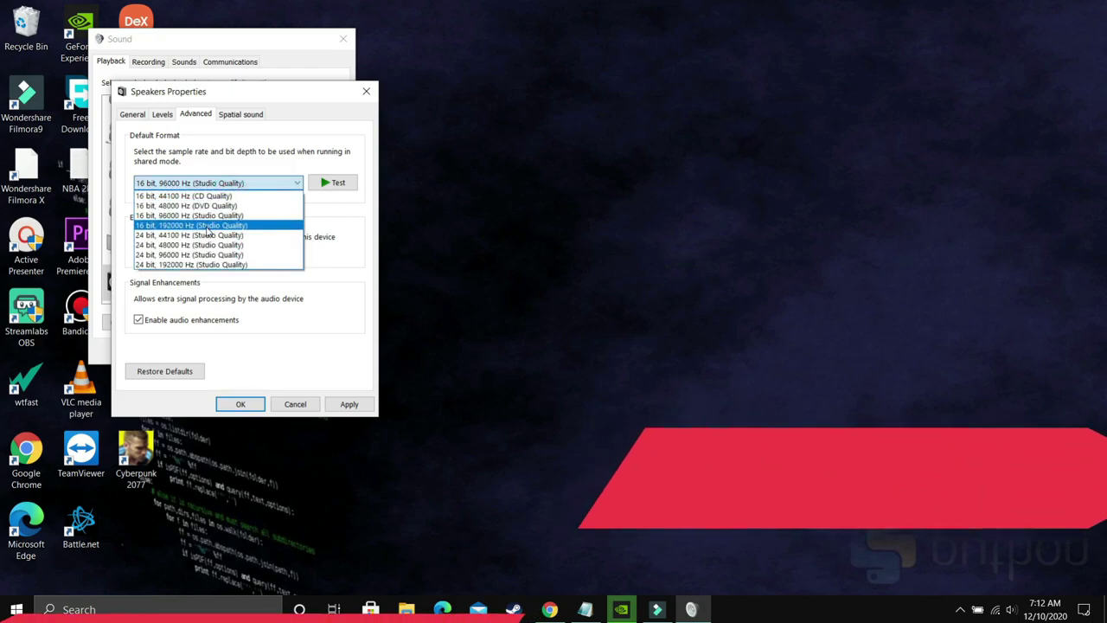
click(207, 226)
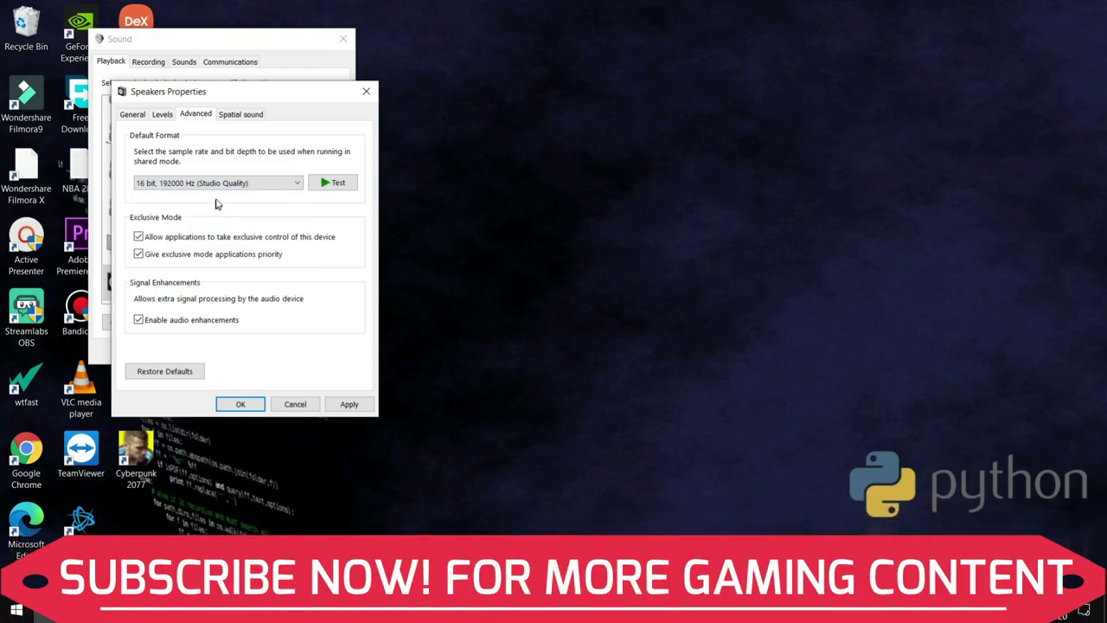
click(216, 185)
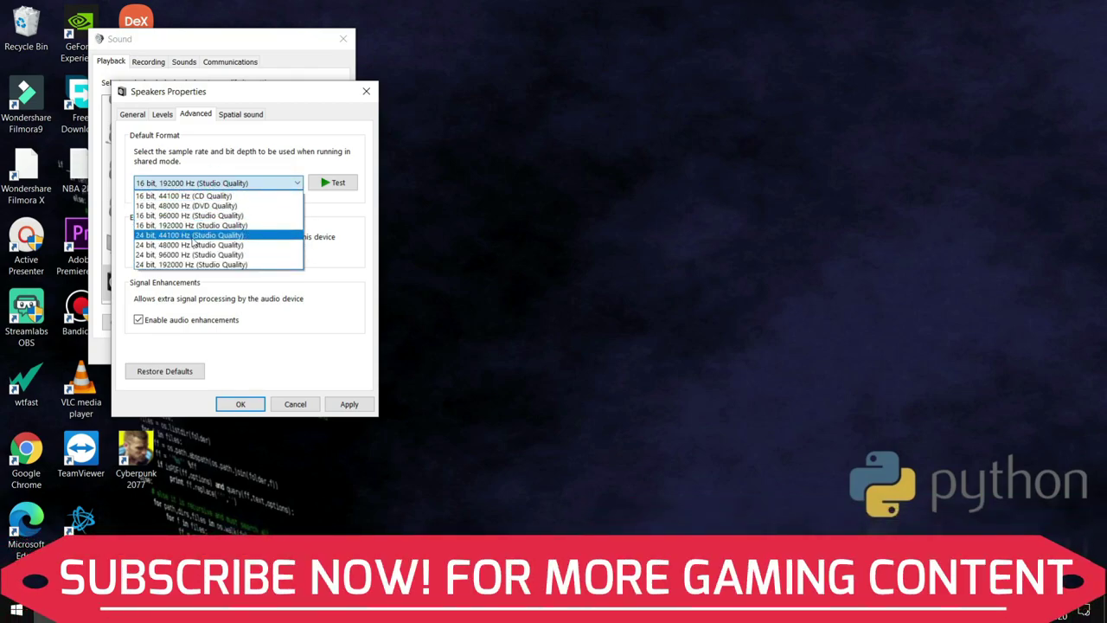
click(187, 245)
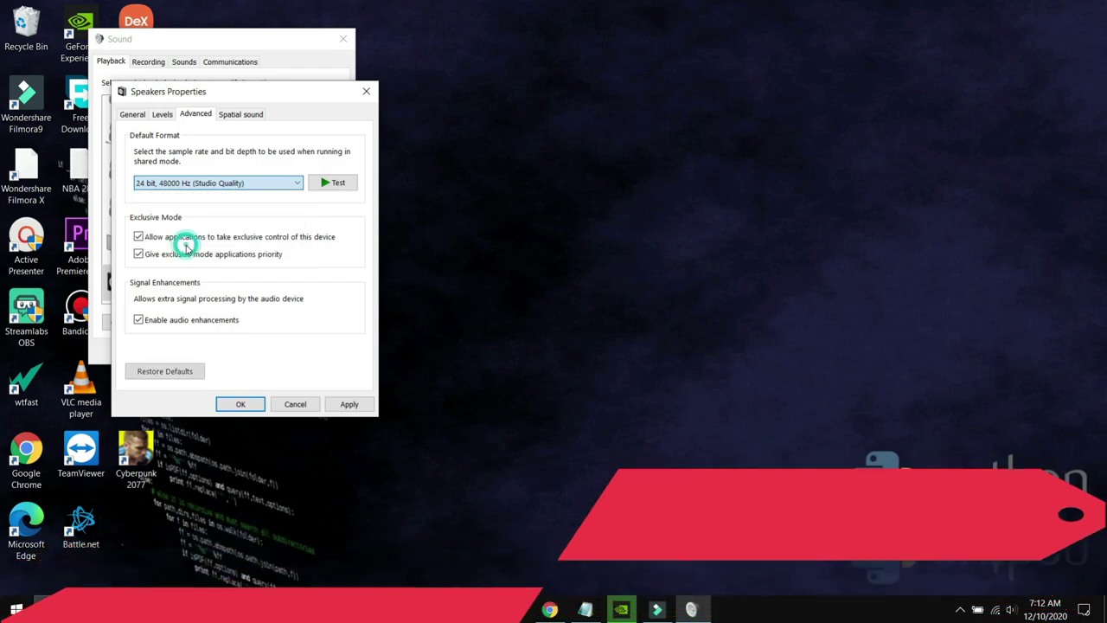
Step: Set the speakers' default format to 16 bit, 96000 Hz (Studio Quality) and apply it despite the device being in use
click(238, 183)
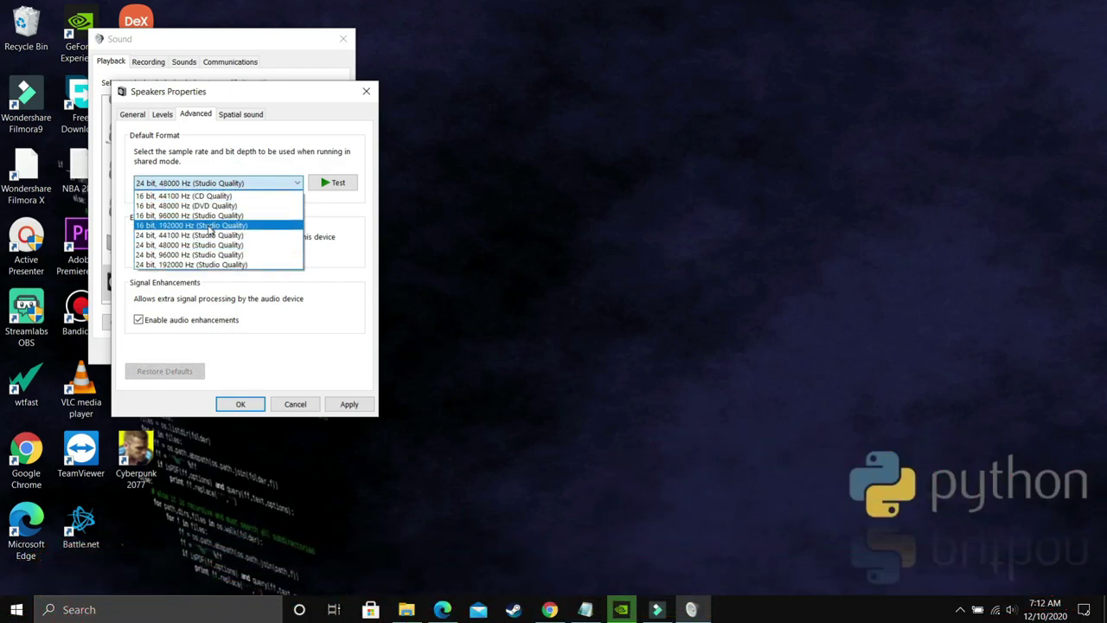
click(231, 215)
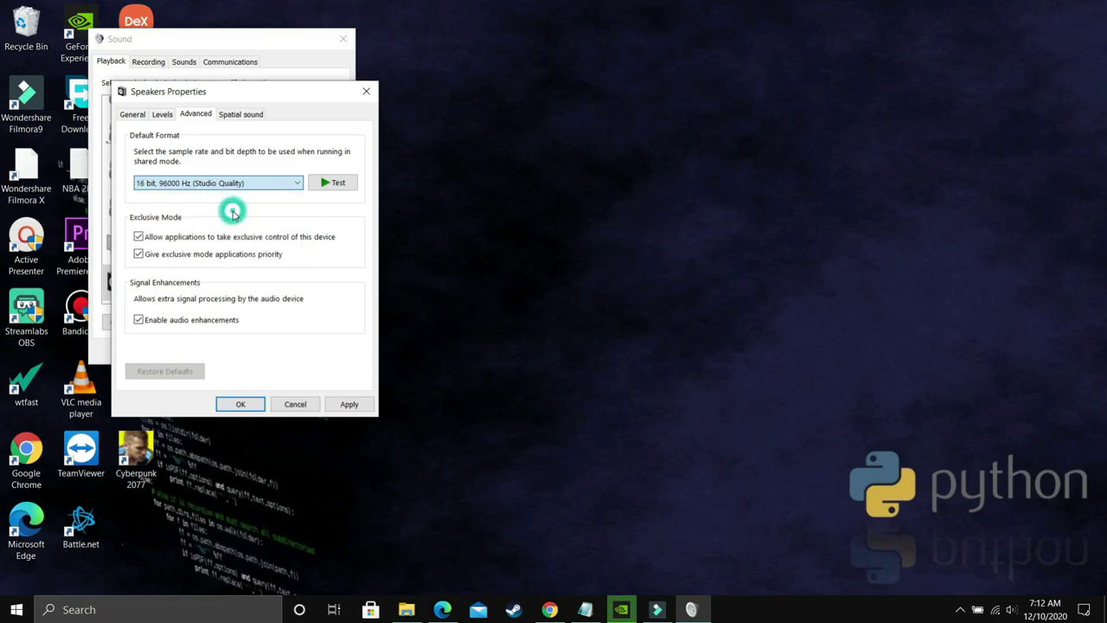
click(339, 404)
click(610, 365)
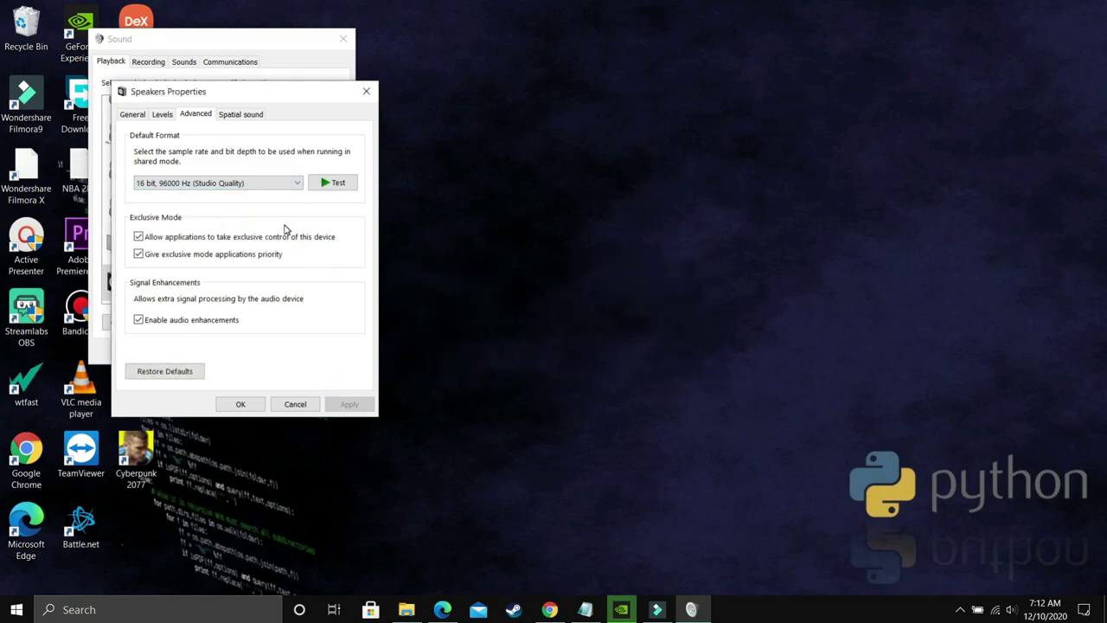
Step: Try 16 bit, 192000 Hz, replace it with 24 bit, 48000 Hz (Studio Quality) as the speakers' default format, and apply the change
click(248, 181)
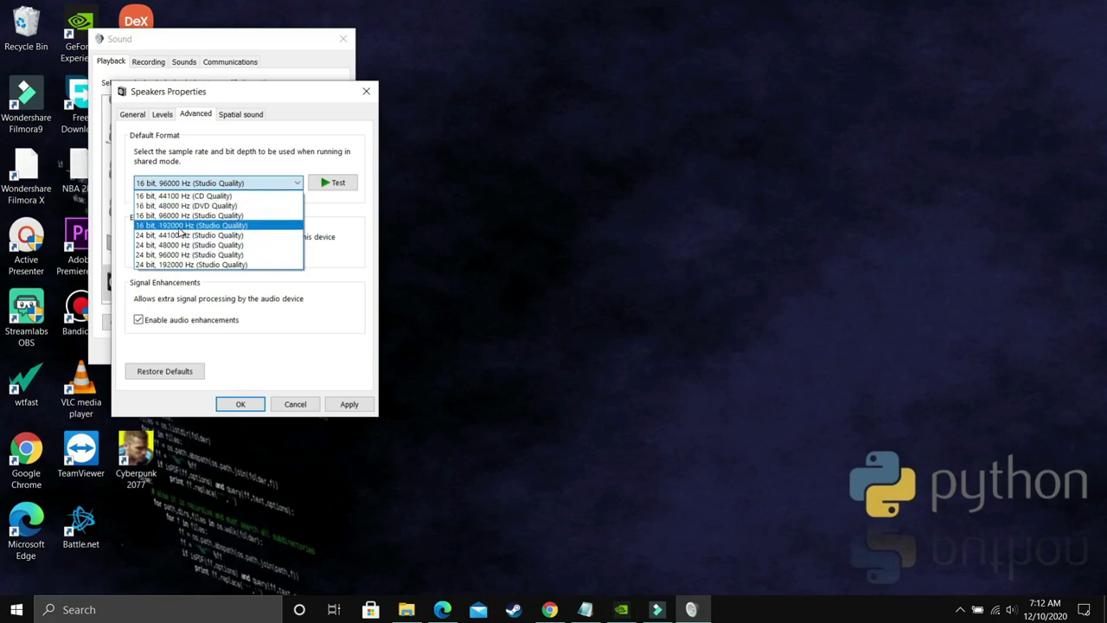
click(180, 225)
click(207, 183)
click(199, 245)
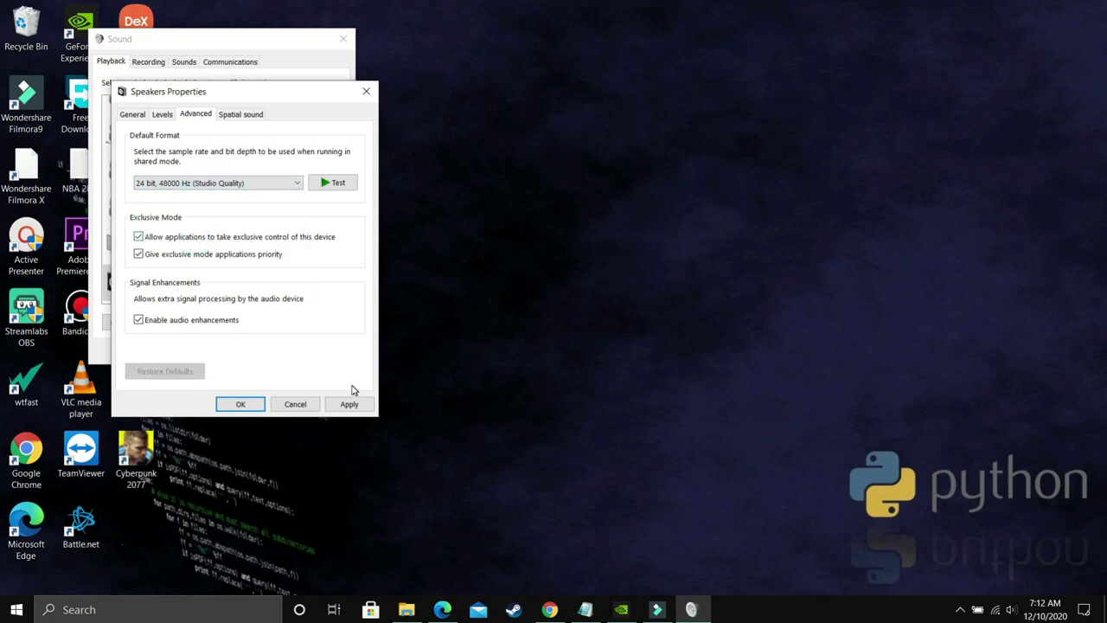
click(346, 404)
click(607, 364)
click(224, 183)
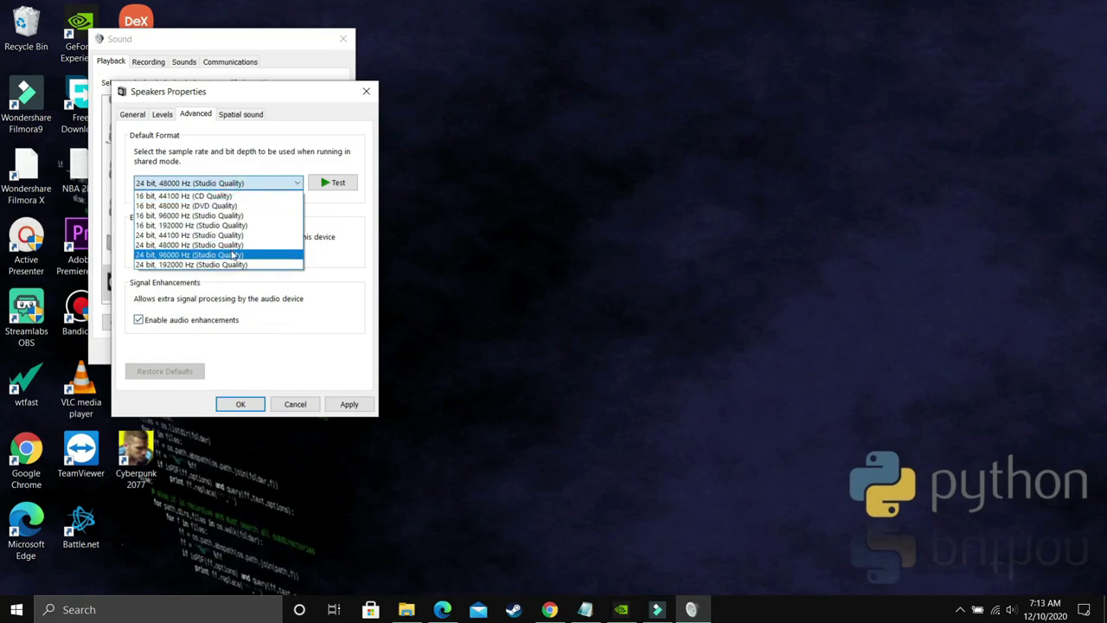
click(329, 347)
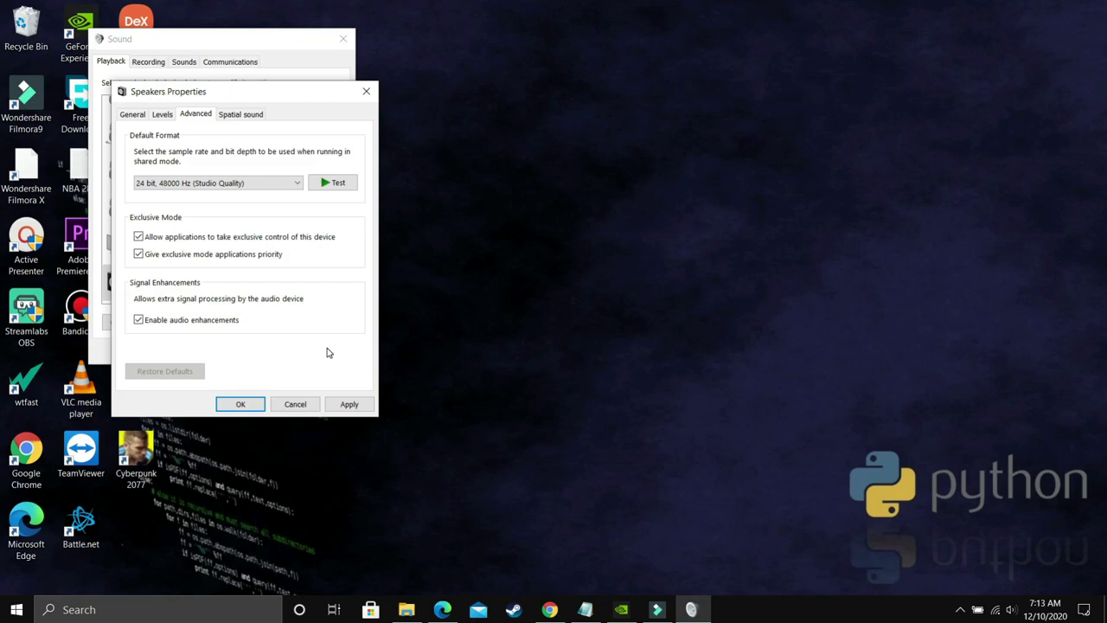
click(342, 403)
Step: Apply 24 bit, 44100 Hz (Studio Quality) as the speakers' default format and close the Sound settings
click(214, 183)
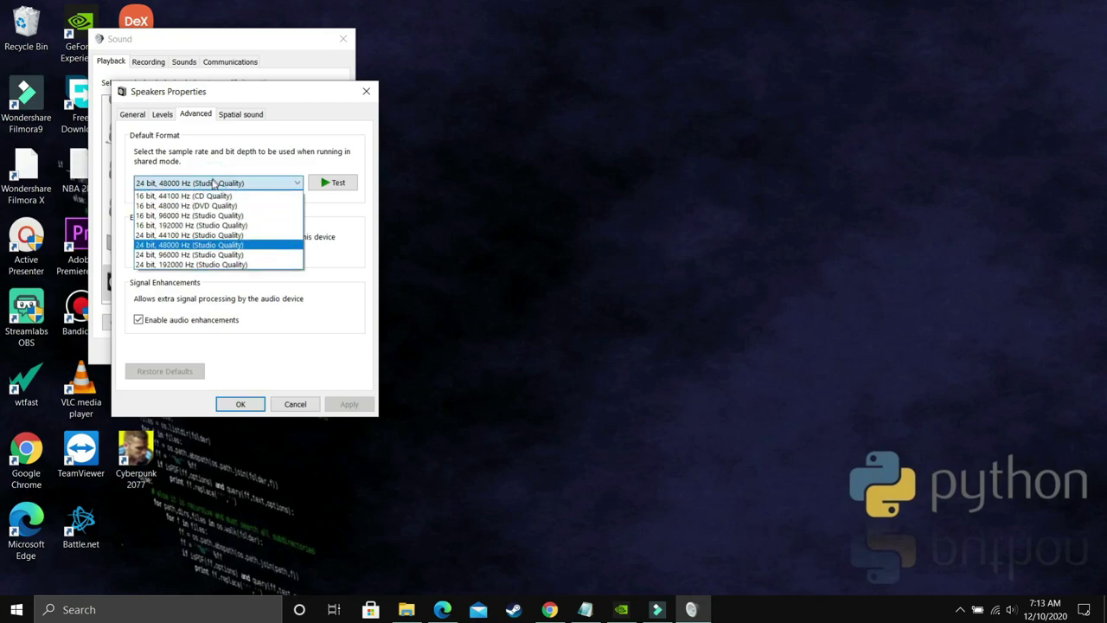
click(176, 234)
click(345, 402)
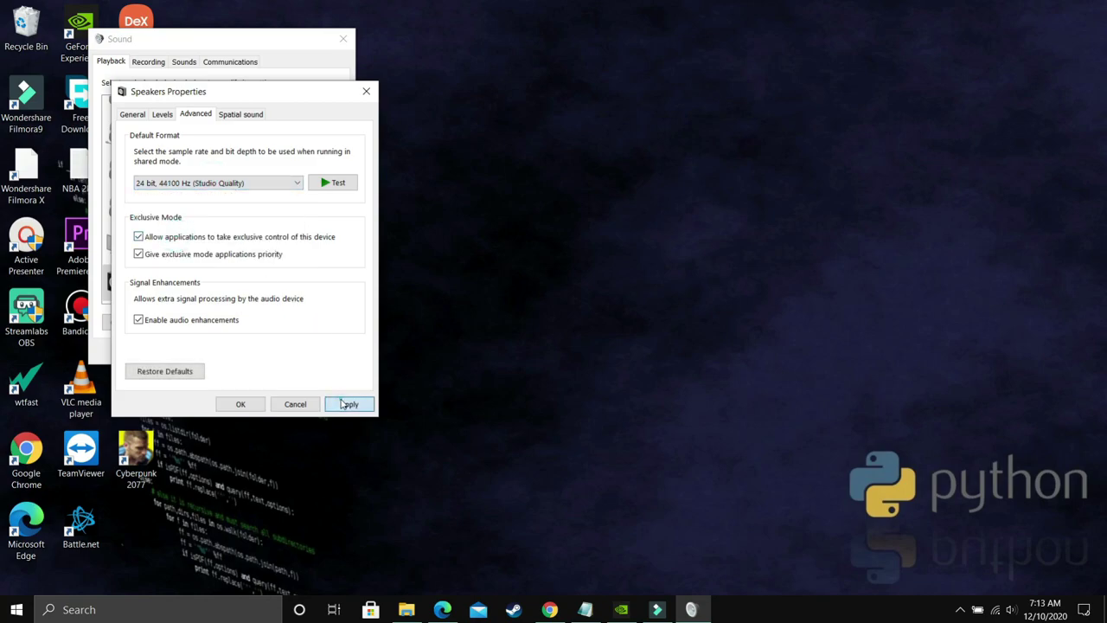
click(613, 362)
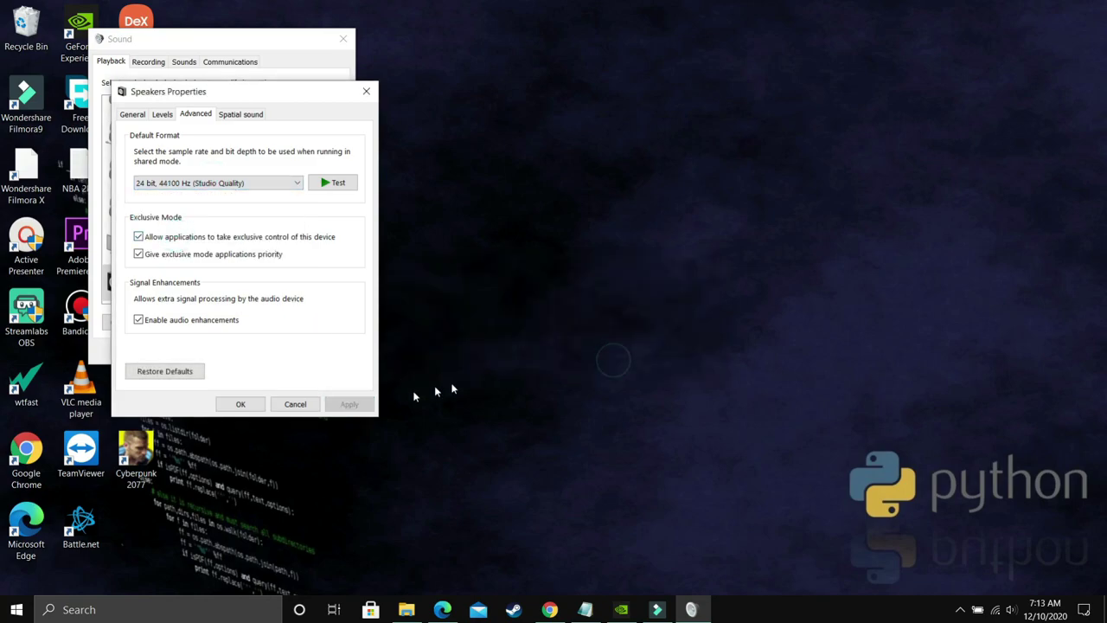
click(240, 406)
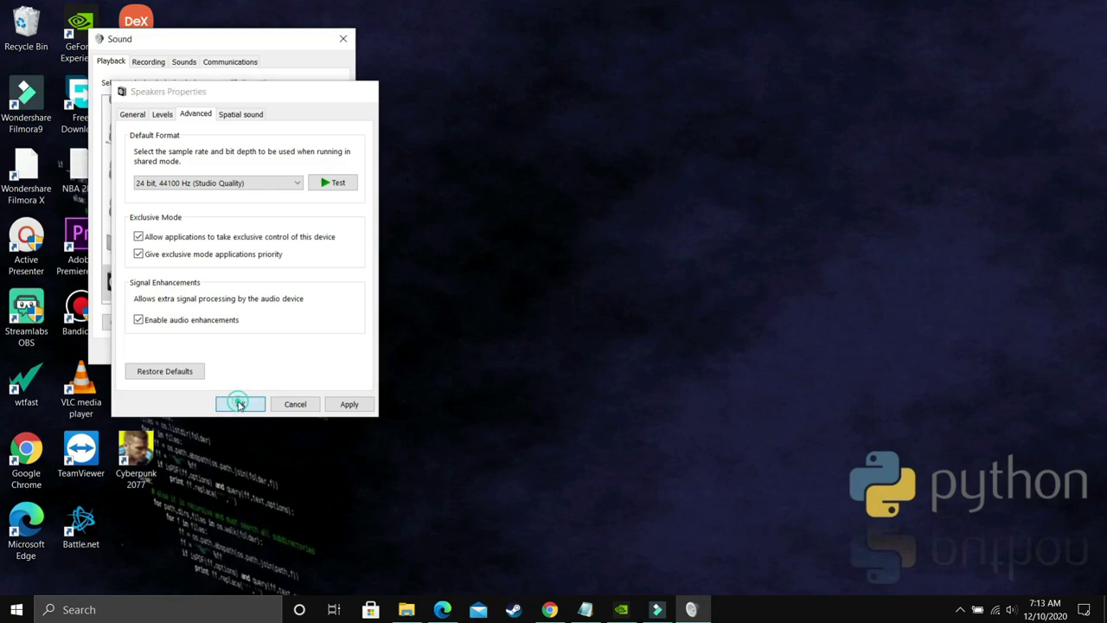
click(213, 351)
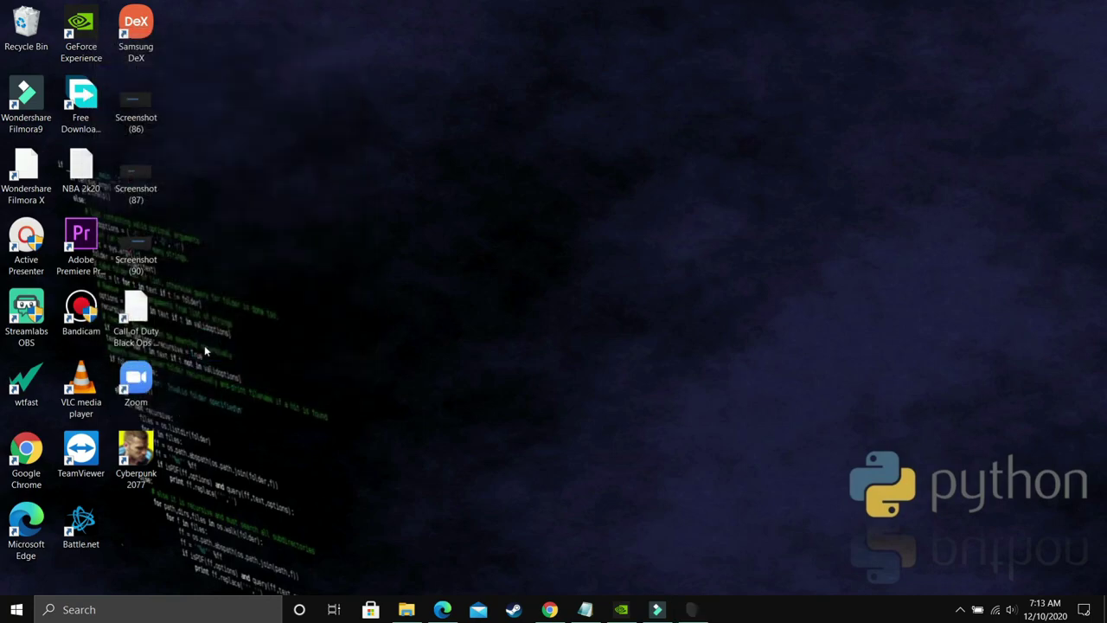